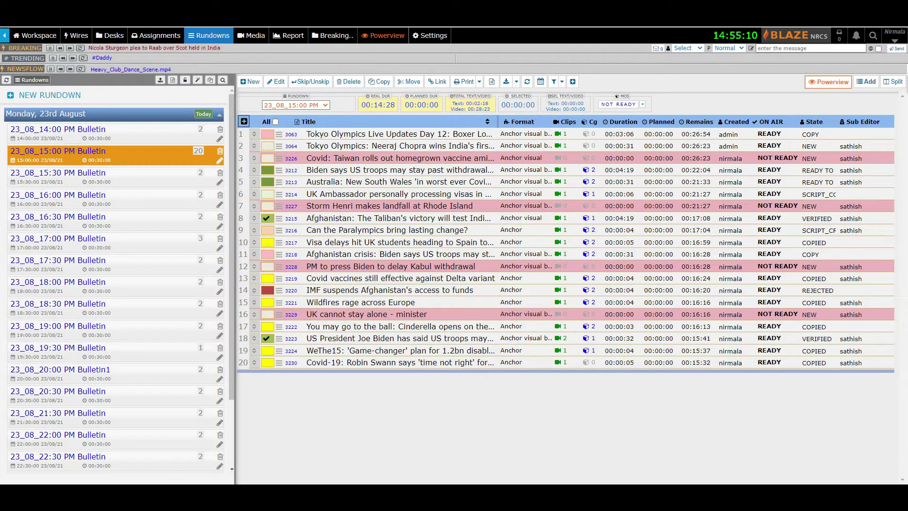
Open the 23_08_15:00 PM Bulletin in the Rundowns section
{"action": "left_click", "coordinate": [202, 38]}
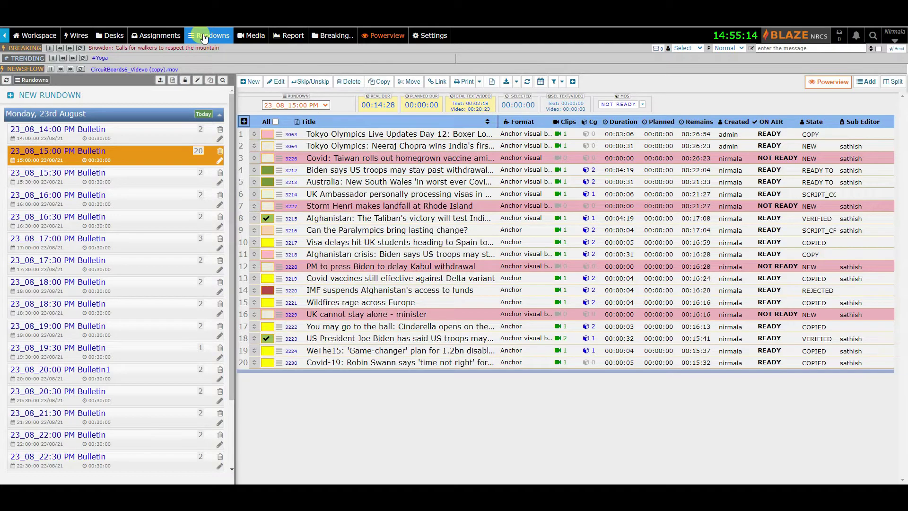
{"action": "left_click", "coordinate": [154, 148]}
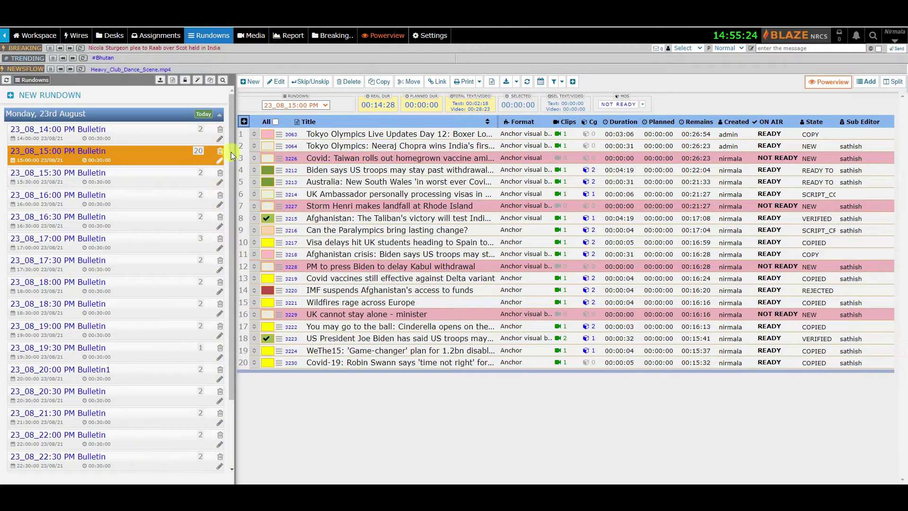
Examine the title and date options of the rundown search, leaving the list of today's rundowns unfiltered
{"action": "left_click", "coordinate": [223, 81]}
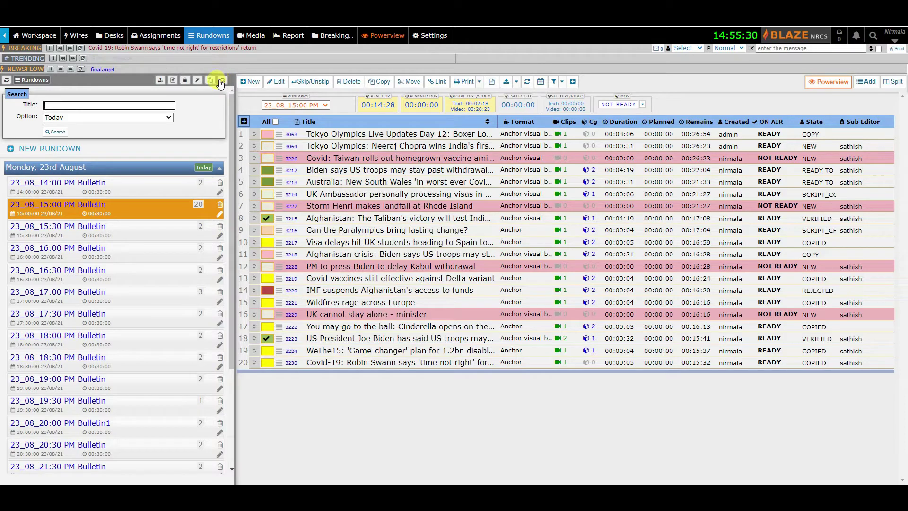
{"action": "left_click", "coordinate": [169, 118]}
{"action": "left_click", "coordinate": [224, 81]}
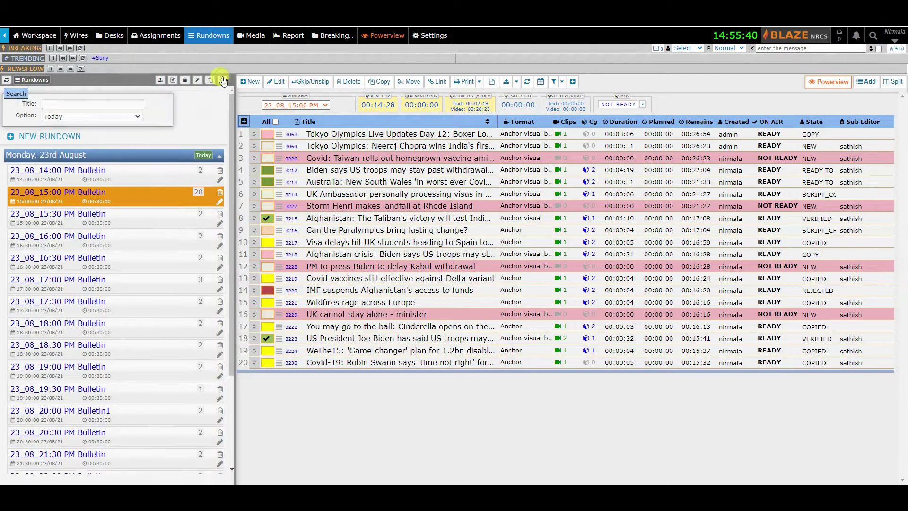
{"action": "left_click", "coordinate": [224, 81]}
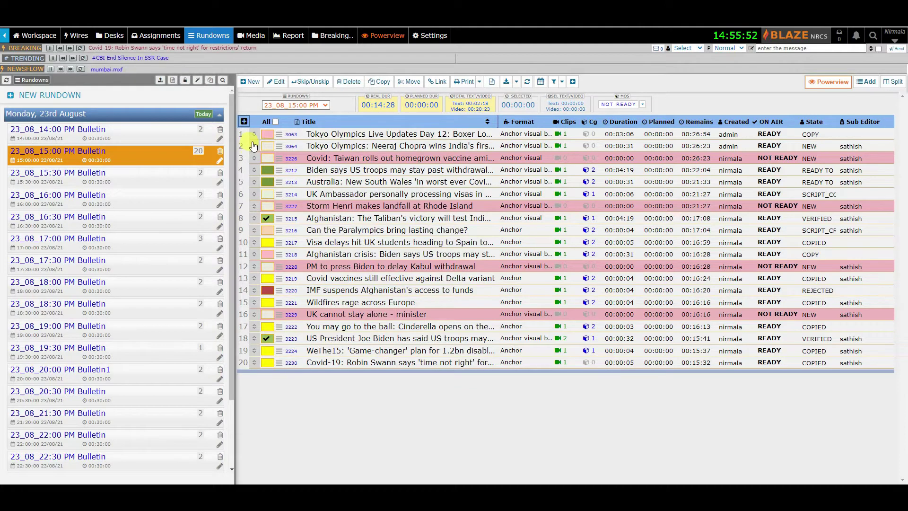
Move the Neeraj Chopra story to position 5 and the four stories in rows 8 to 11 directly below the WeThe15 story
{"action": "left_click_drag", "start_coordinate": [254, 147], "coordinate": [254, 183]}
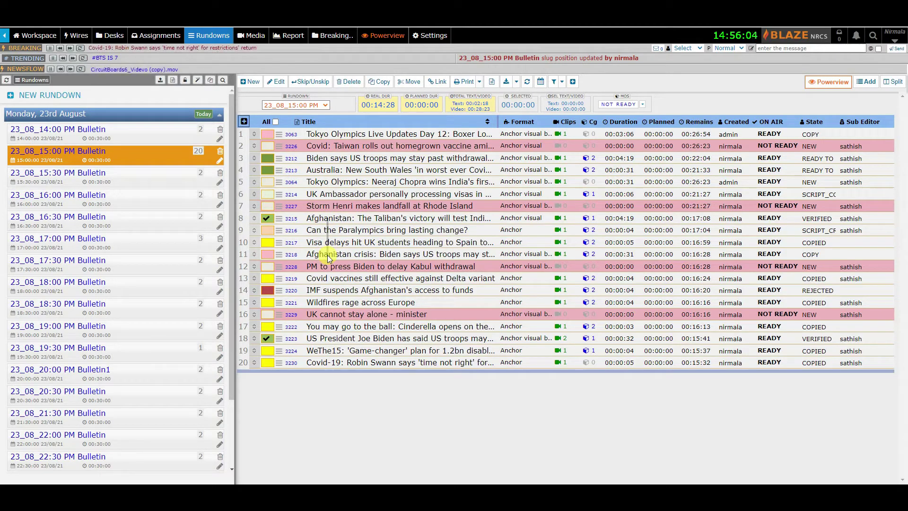
{"action": "left_click", "coordinate": [328, 257], "text": "shift"}
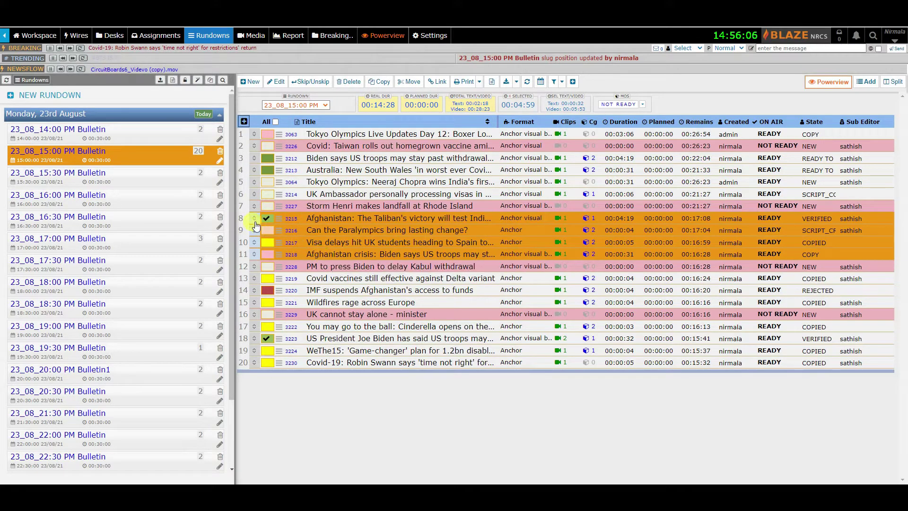
{"action": "left_click_drag", "start_coordinate": [255, 223], "coordinate": [254, 324]}
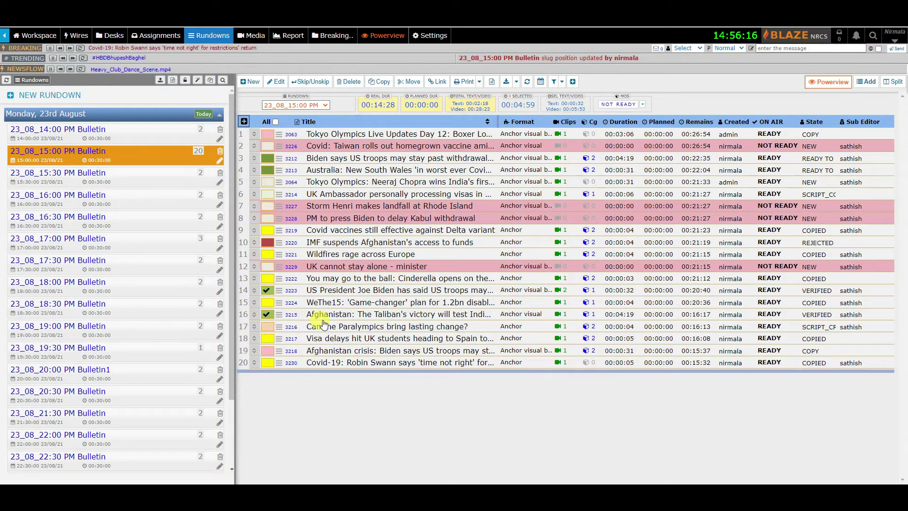
Open the story "US President Joe Biden has said US troops may stay..." and start editing its anchor script
{"action": "left_click", "coordinate": [339, 290]}
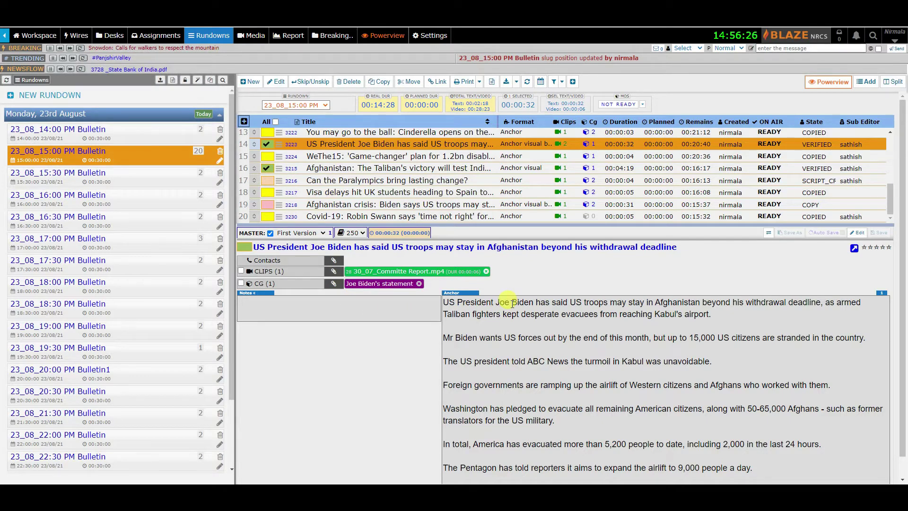
{"action": "scroll", "coordinate": [512, 303], "scroll_direction": "down", "scroll_amount": 1}
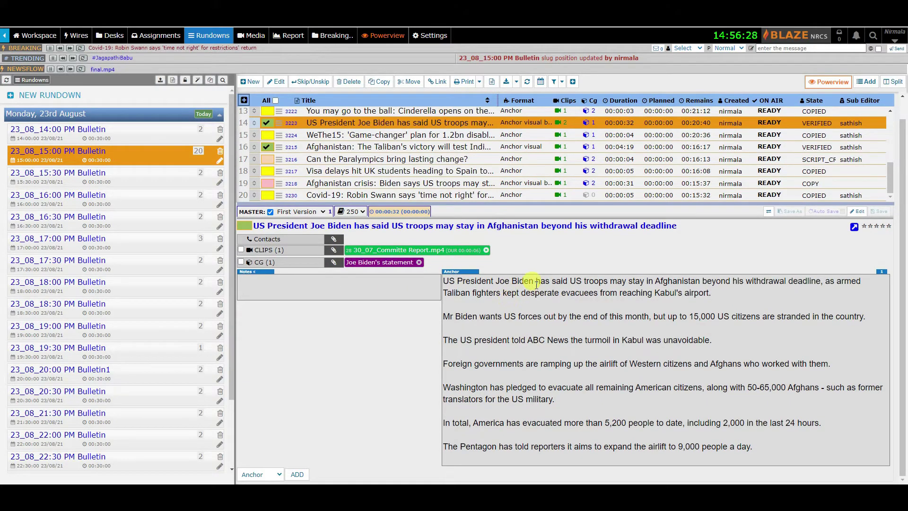
{"action": "left_click", "coordinate": [619, 328]}
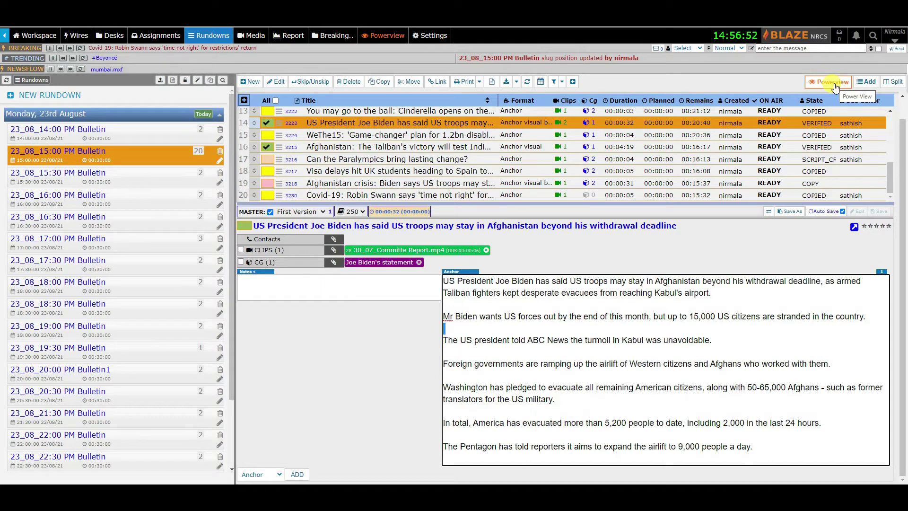
Open the Rundown Power View and load the 23_08_16:00 PM Bulletin as the second rundown beside the 15:00 PM one
{"action": "left_click", "coordinate": [835, 87]}
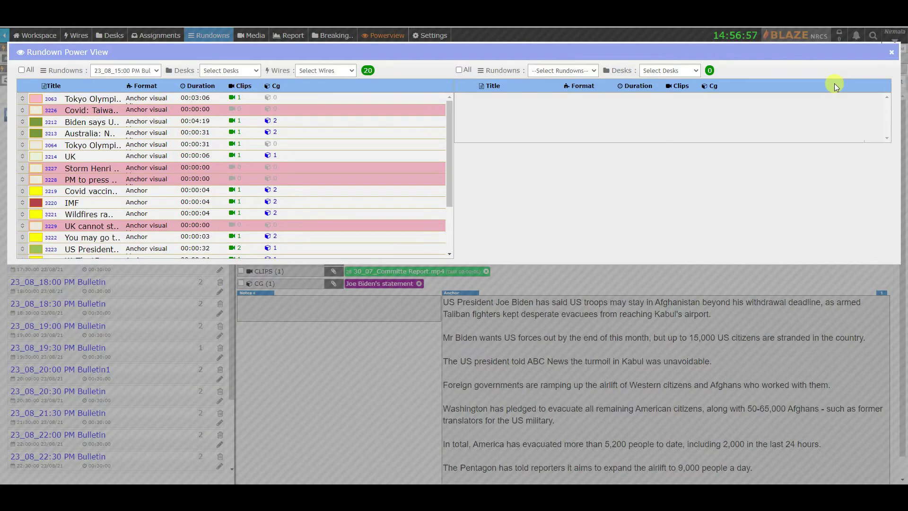
{"action": "left_click", "coordinate": [157, 73]}
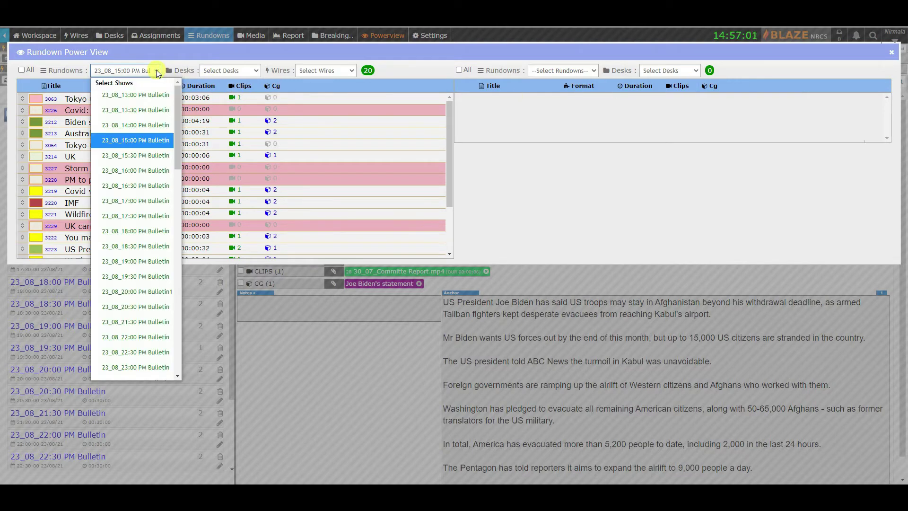
{"action": "left_click", "coordinate": [158, 74]}
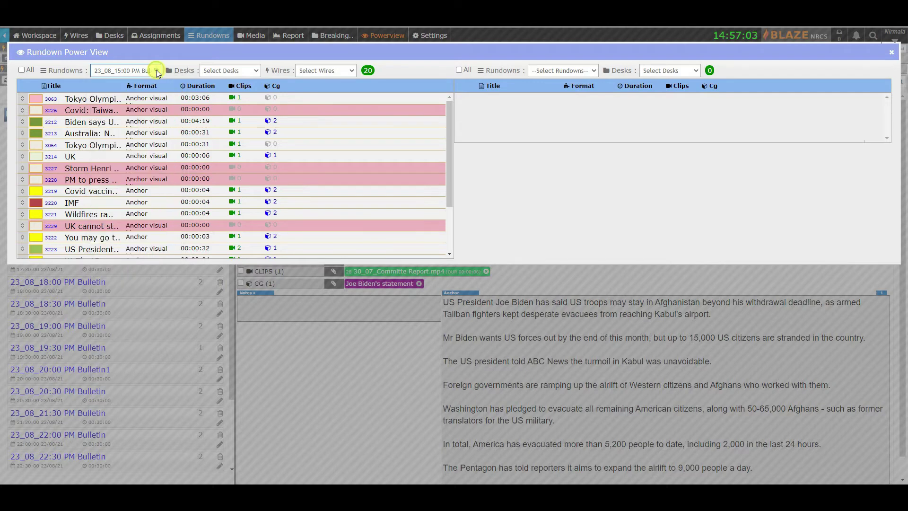
{"action": "left_click", "coordinate": [257, 72]}
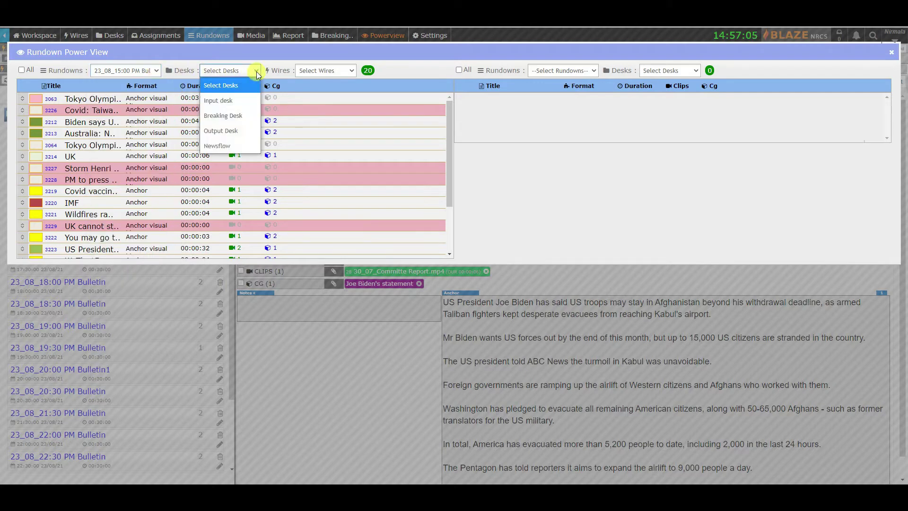
{"action": "left_click", "coordinate": [257, 73]}
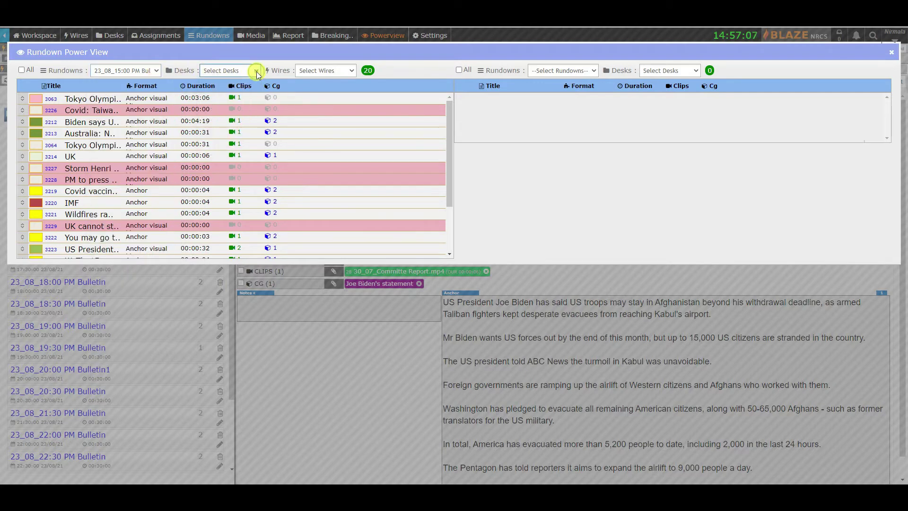
{"action": "left_click", "coordinate": [595, 73]}
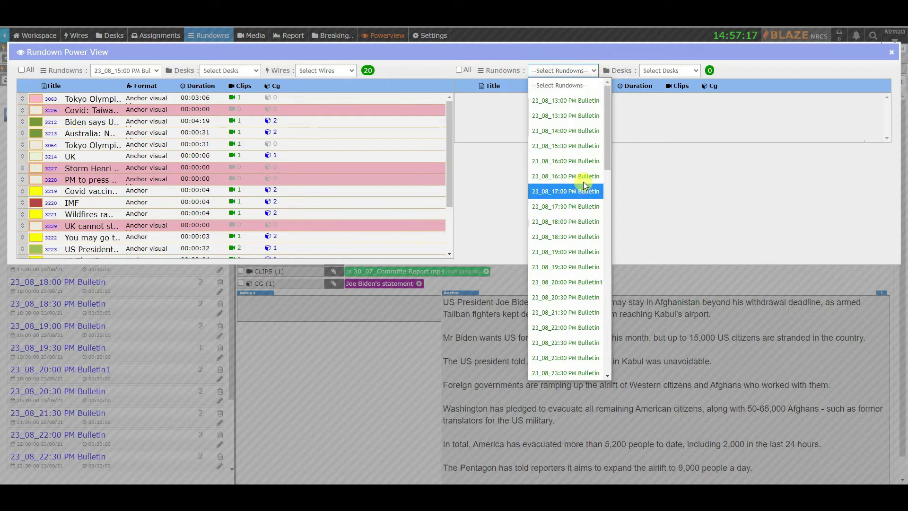
{"action": "left_click", "coordinate": [583, 164]}
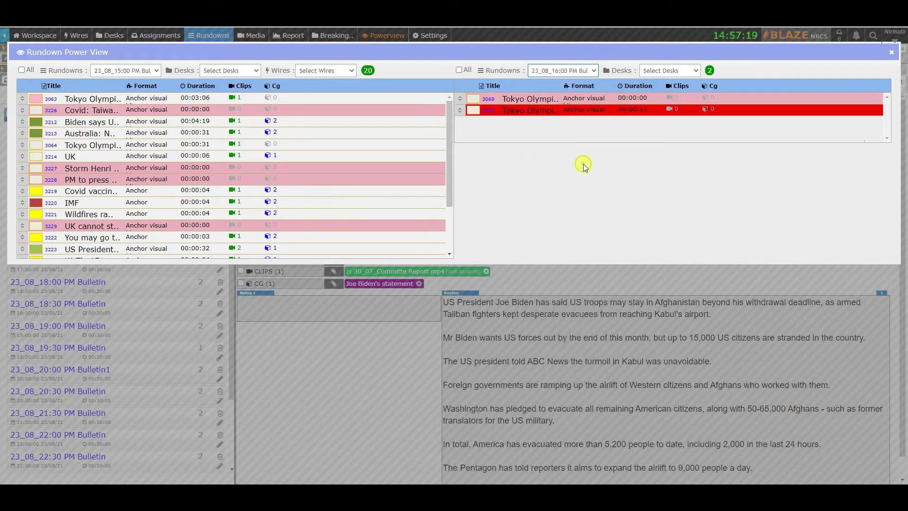
Try to copy the first Tokyo Olympics story from the 15:00 PM bulletin into the 16:00 PM bulletin
{"action": "left_click", "coordinate": [585, 101]}
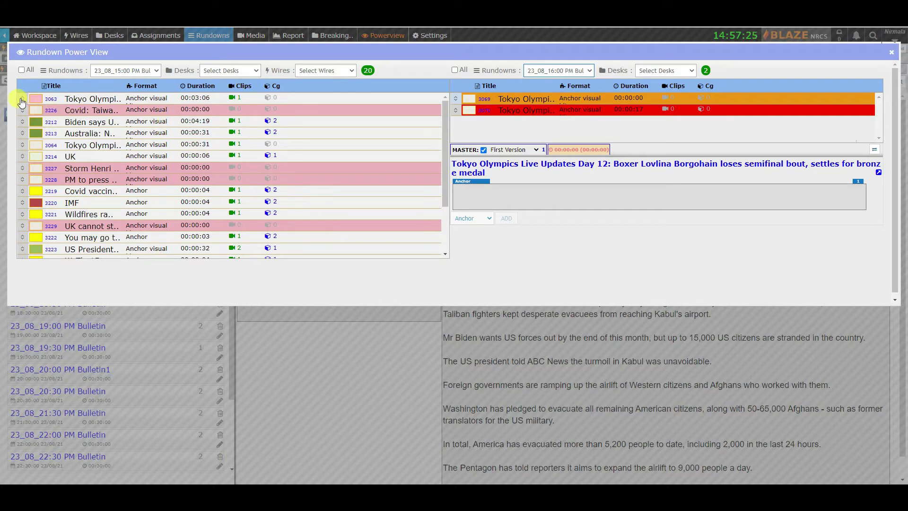
{"action": "left_click_drag", "start_coordinate": [21, 101], "coordinate": [442, 122]}
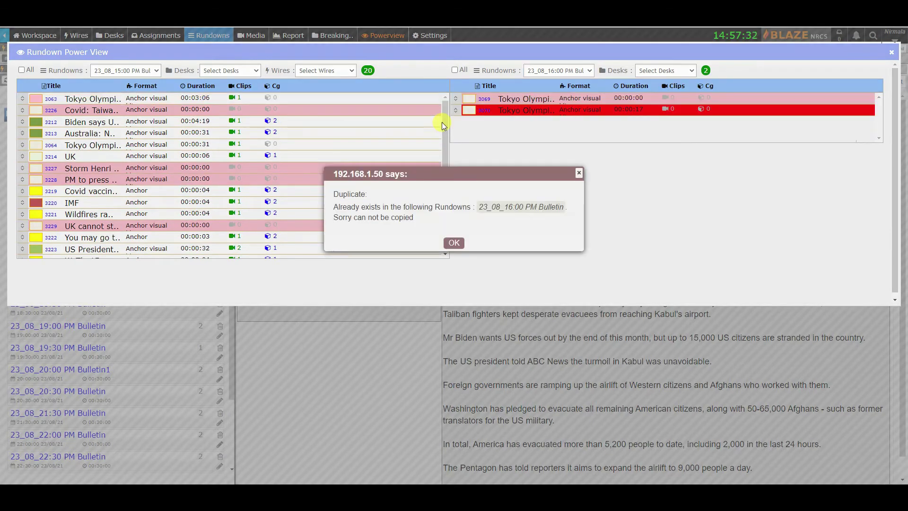
{"action": "left_click", "coordinate": [454, 243]}
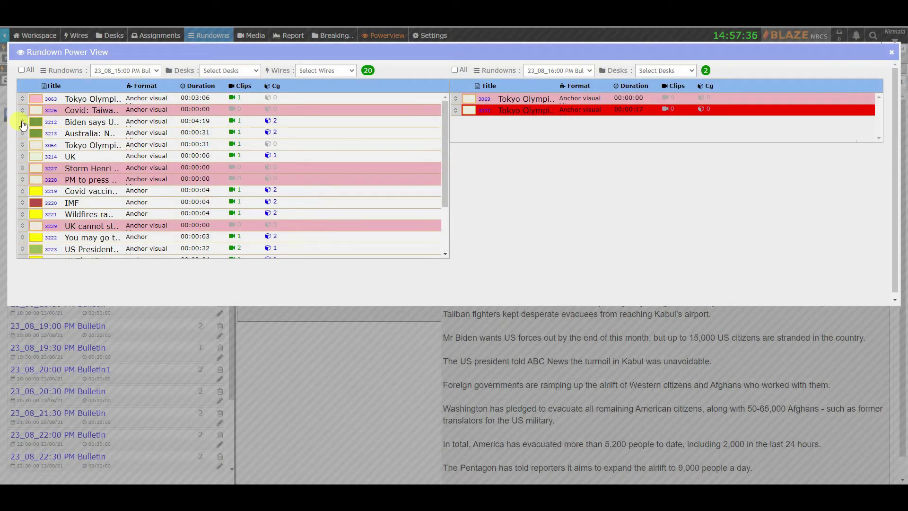
Copy the story "Biden says US troops may stay past withdrawal..." from the 15:00 PM bulletin into the 16:00 PM bulletin
{"action": "left_click_drag", "start_coordinate": [23, 125], "coordinate": [446, 124]}
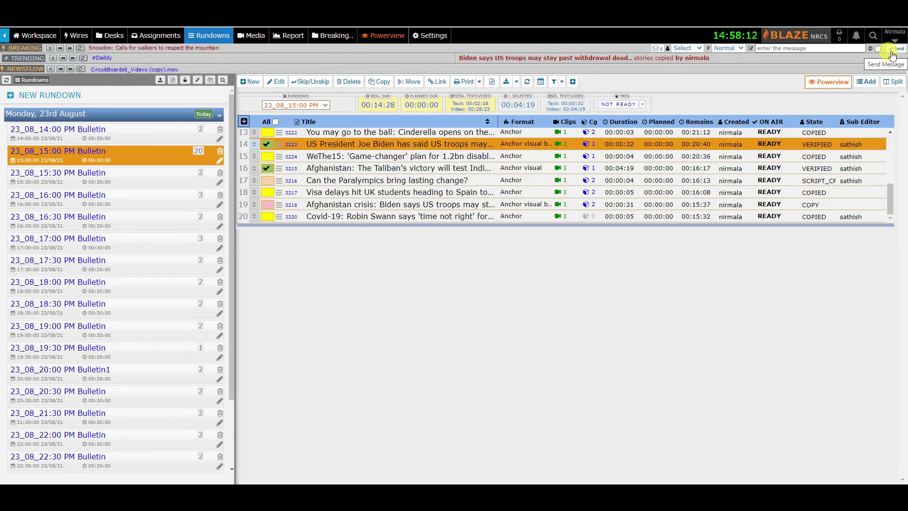
Create a story in the 15:00 PM bulletin titled "New story for today" with the format Anchor visual bite
{"action": "left_click", "coordinate": [252, 83]}
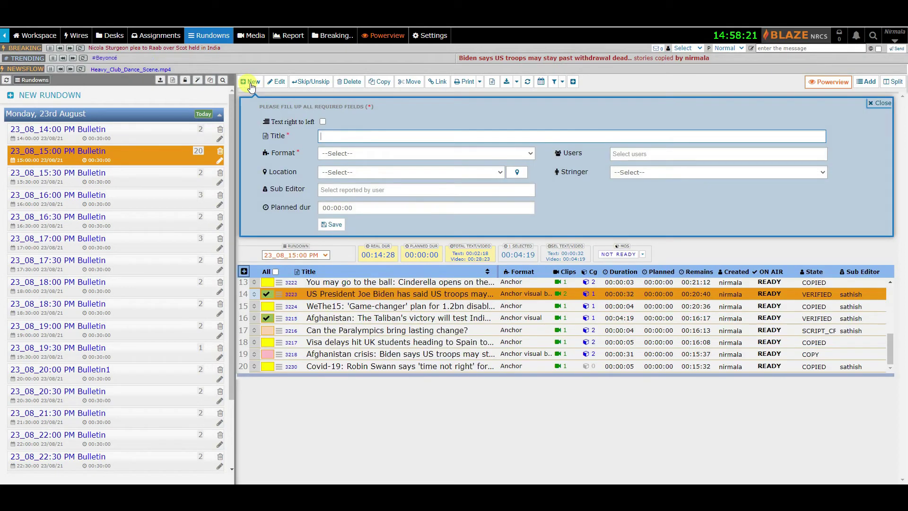
{"action": "type", "text": "New story"}
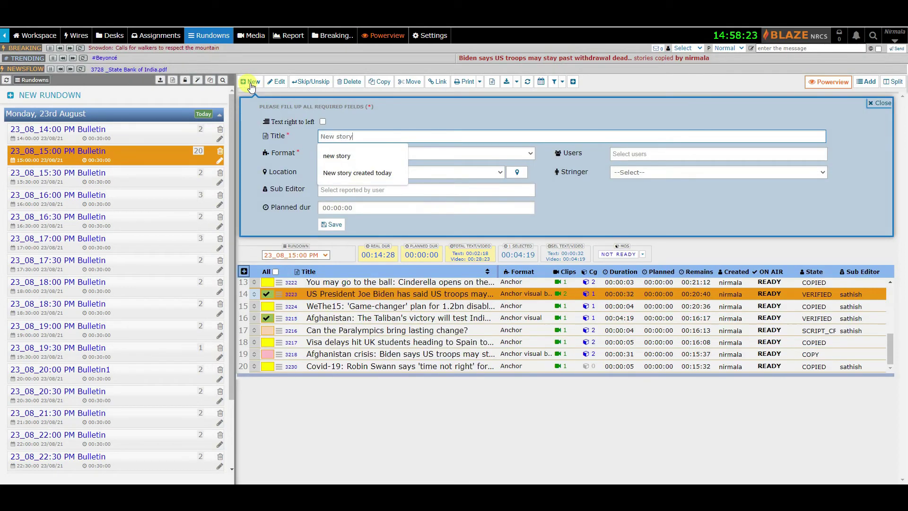
{"action": "type", "text": " for toda"}
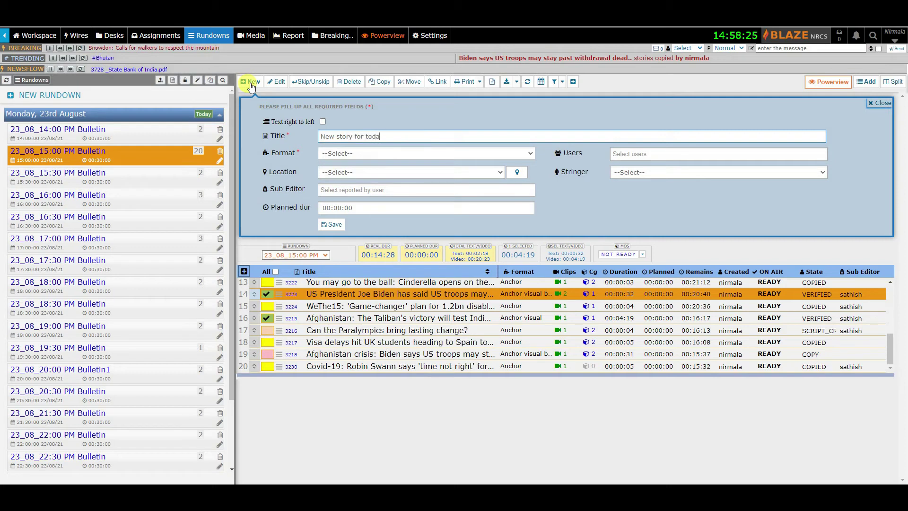
{"action": "type", "text": "y"}
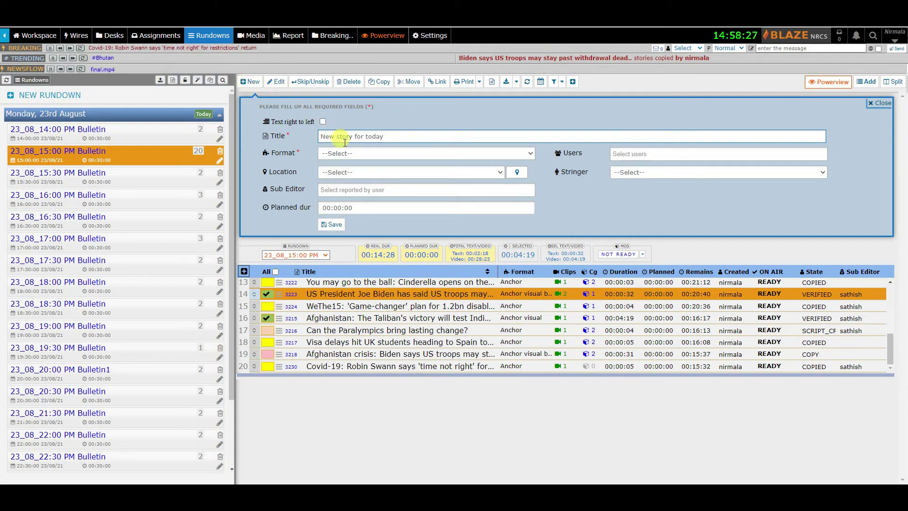
{"action": "left_click", "coordinate": [405, 154]}
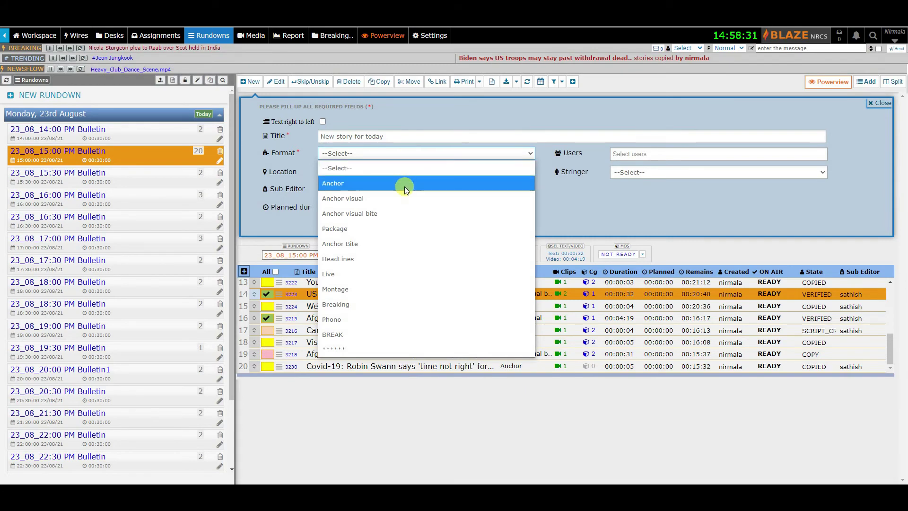
{"action": "left_click", "coordinate": [399, 214]}
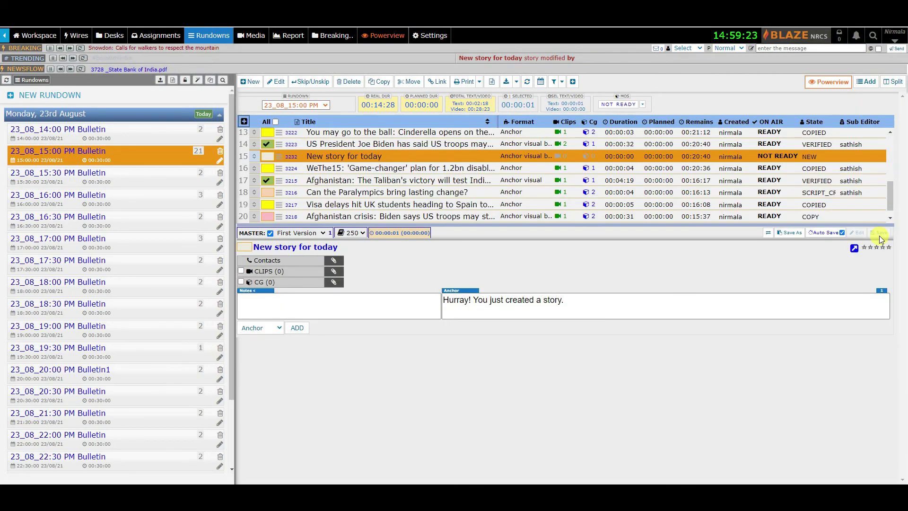
Put the 15:00 PM bulletin on air on all MOS devices: QUICKEDGE_PLAYOUT, WASPCG and Winplus
{"action": "left_click", "coordinate": [644, 108]}
{"action": "left_click", "coordinate": [647, 117]}
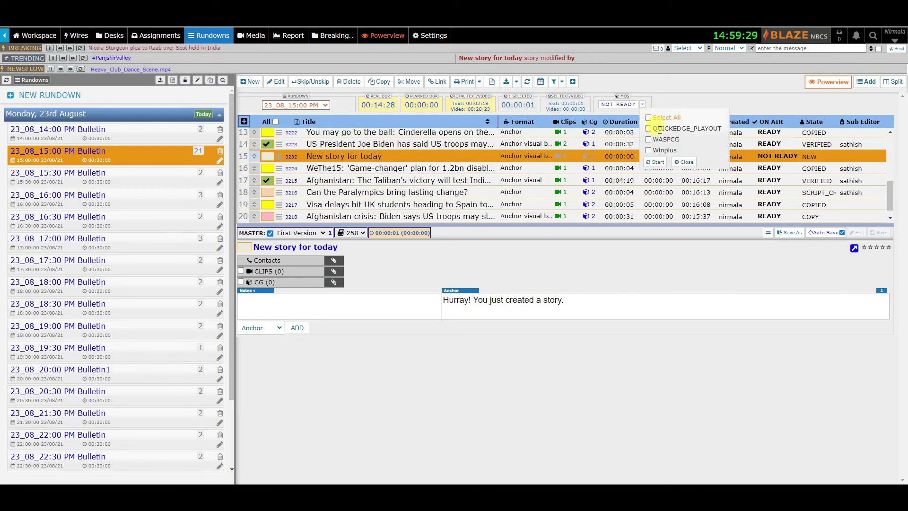
{"action": "left_click", "coordinate": [656, 162]}
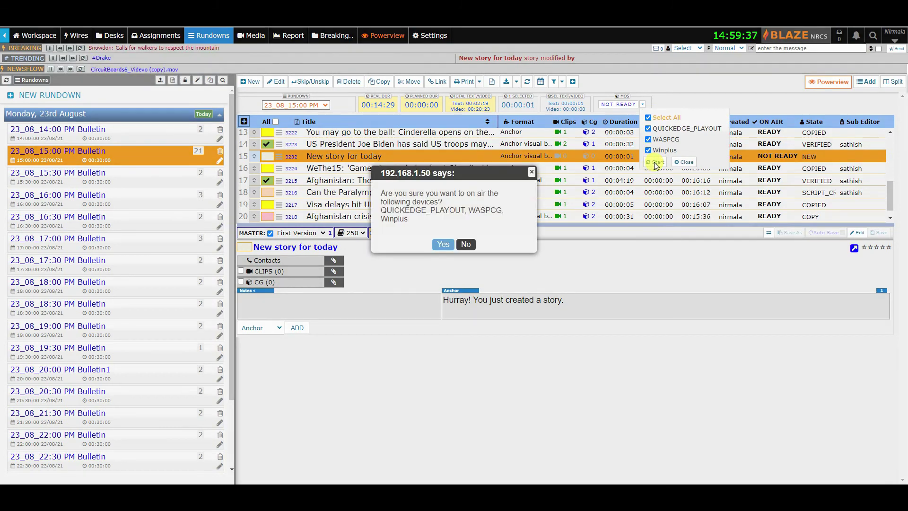
{"action": "left_click", "coordinate": [442, 244]}
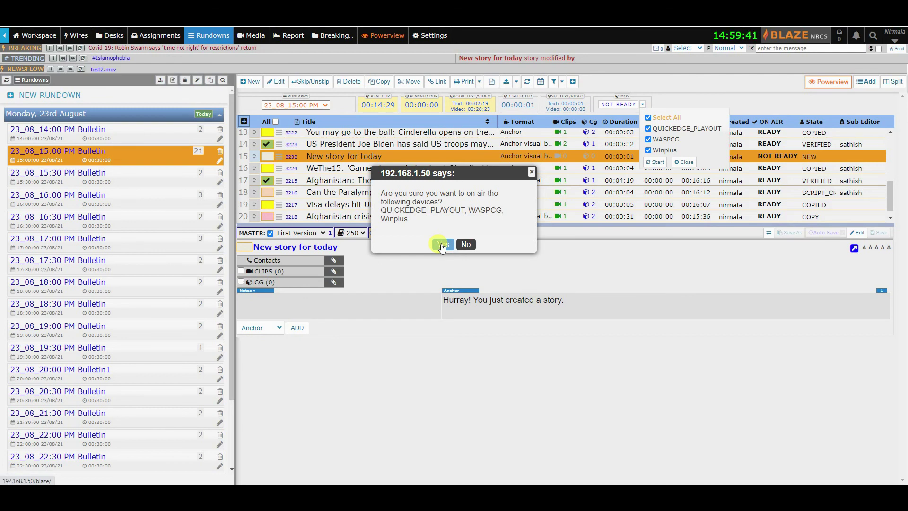
{"action": "left_click", "coordinate": [442, 244]}
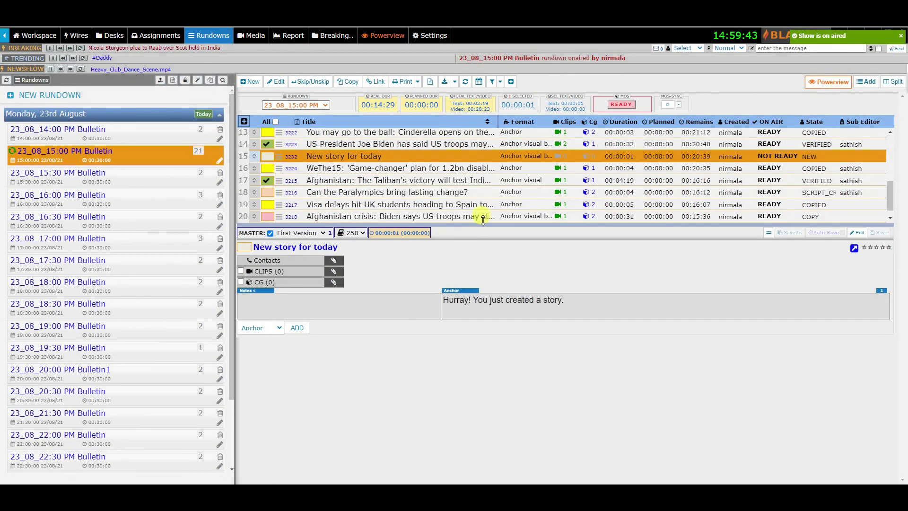